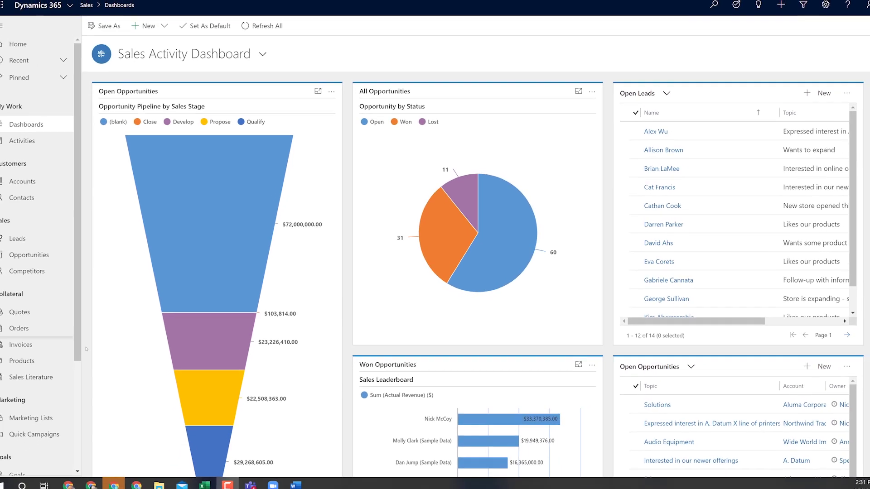
Open the Aluma Corporation account and its New Solution opportunity from the Accounts list
click(29, 184)
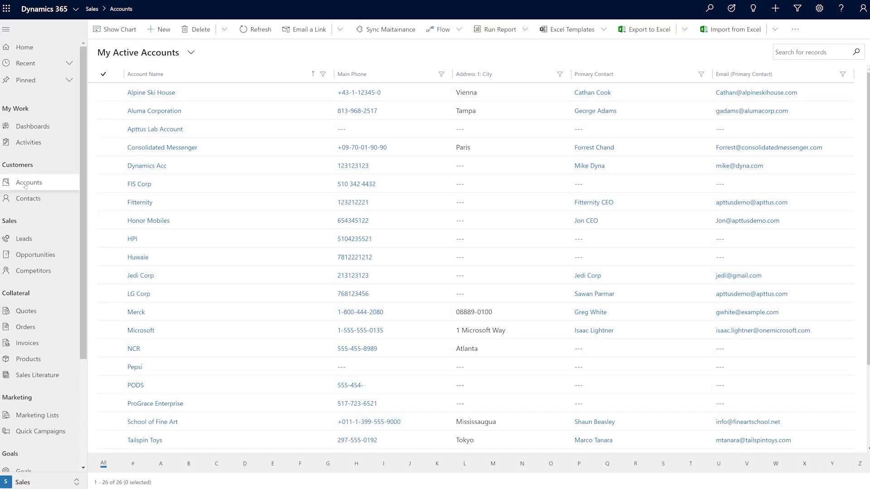
click(135, 115)
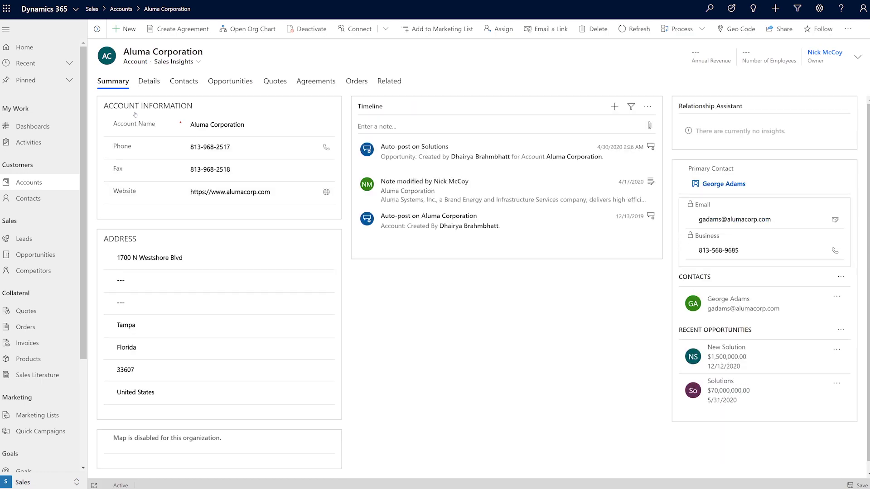
click(219, 82)
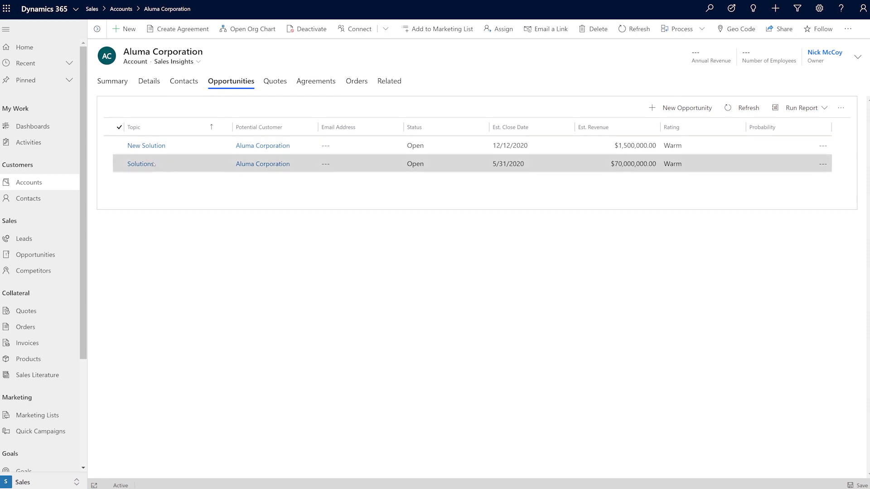
click(145, 148)
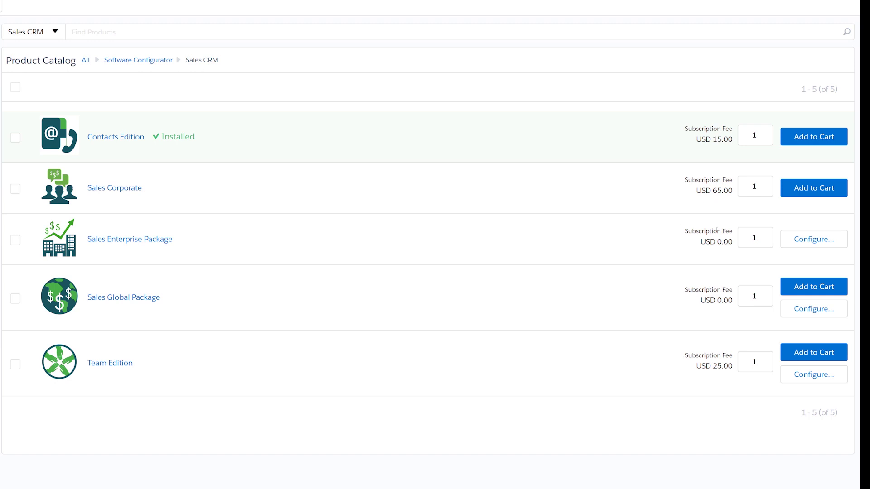
Enter quantity 100 for the Sales Enterprise Package in the Product Catalog
click(763, 239)
text(00)
key(Tab)
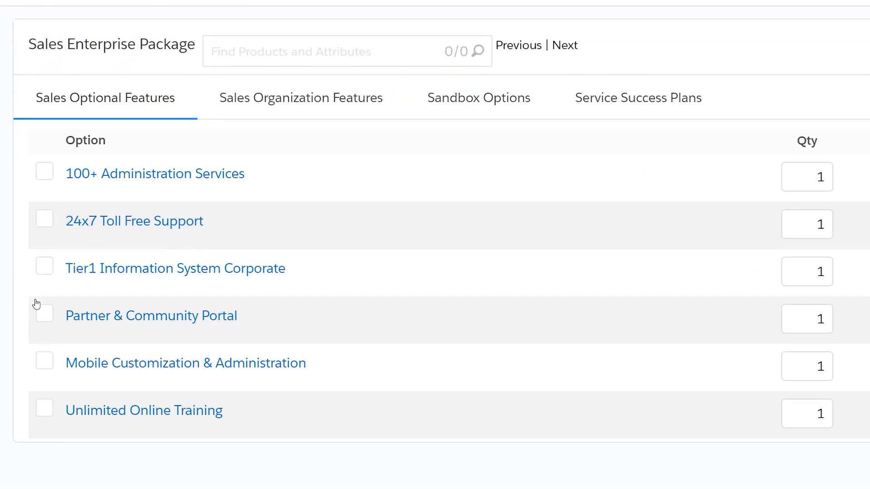
Add 24x7 Toll Free Support and 100 units of Partner & Community Portal
click(45, 220)
click(45, 221)
click(827, 321)
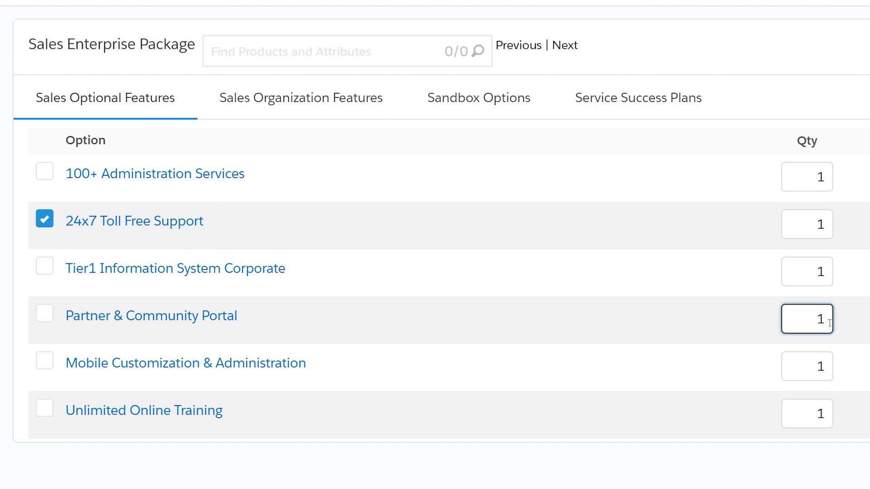
text(00)
click(45, 315)
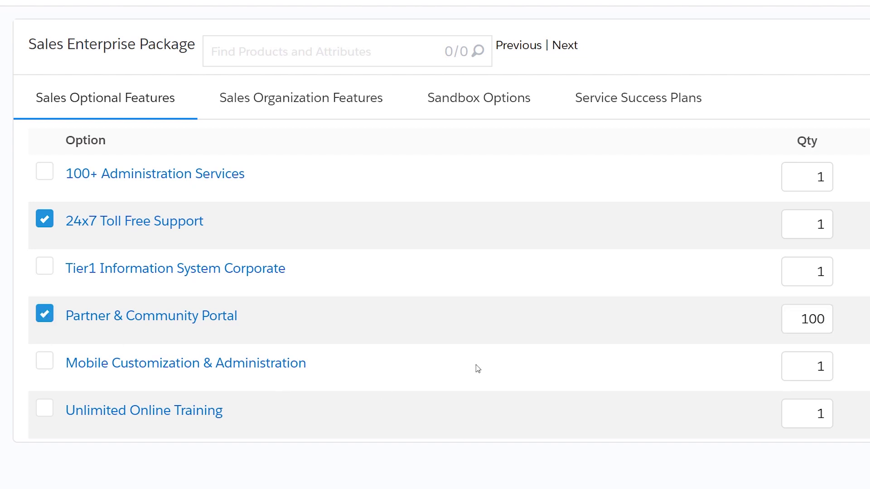
Add Additional Data Storage, Developer and Configuration-only Sandboxes, and the Mission Critical Success Plan
click(320, 98)
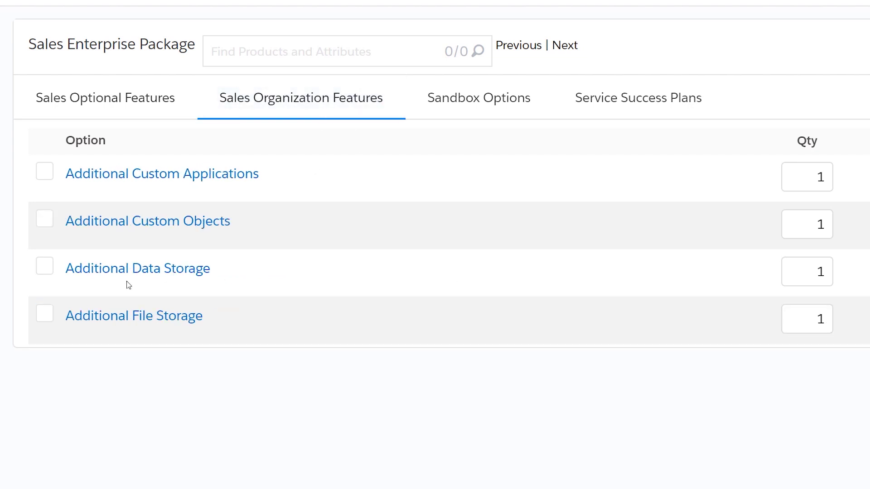
click(44, 271)
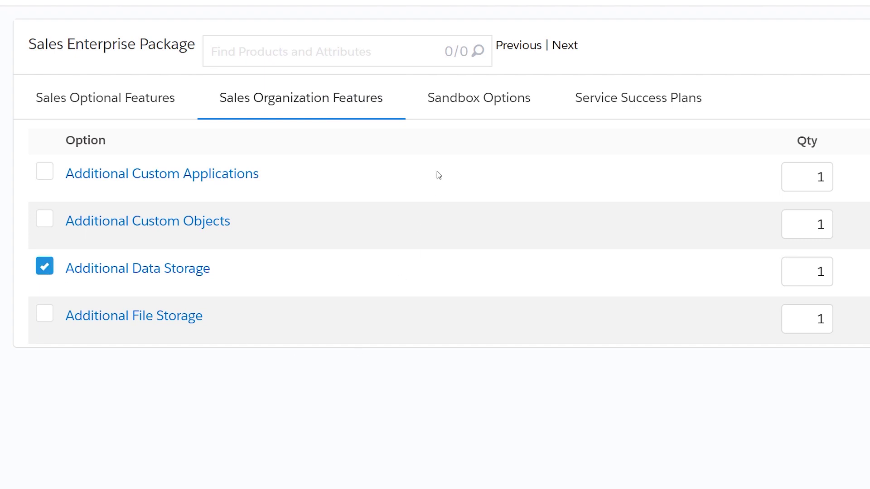
click(462, 110)
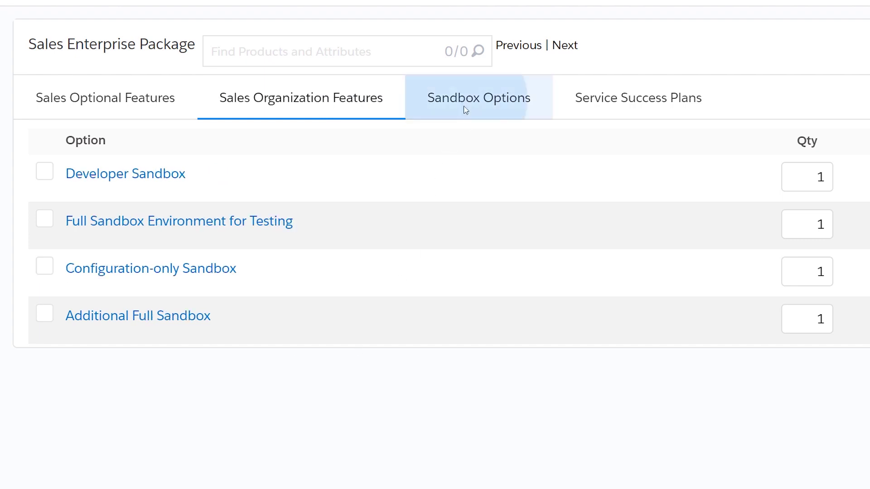
click(44, 173)
click(44, 269)
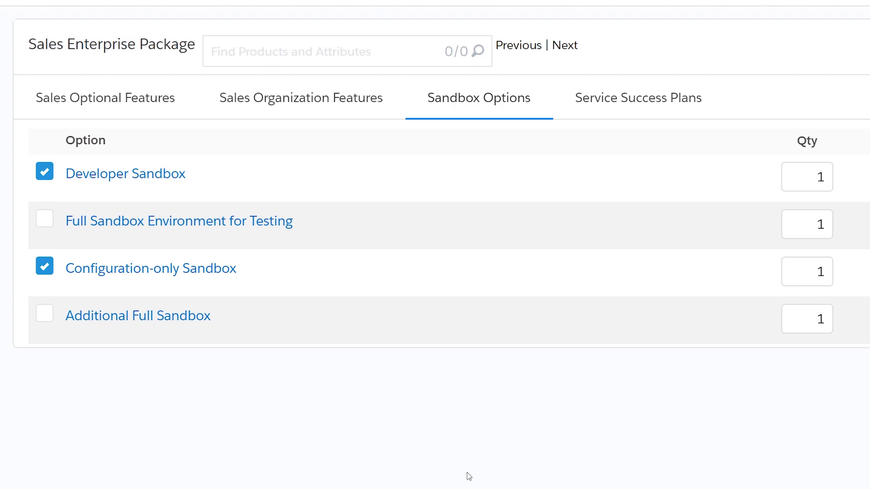
click(615, 112)
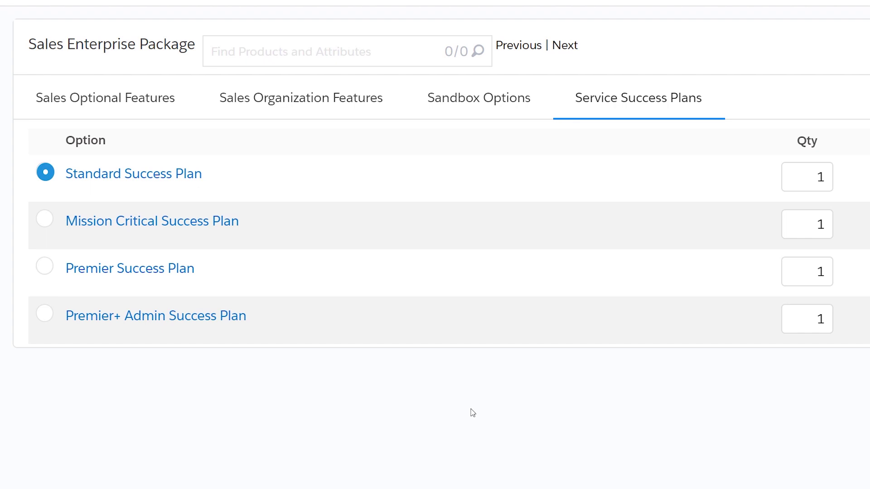
click(45, 221)
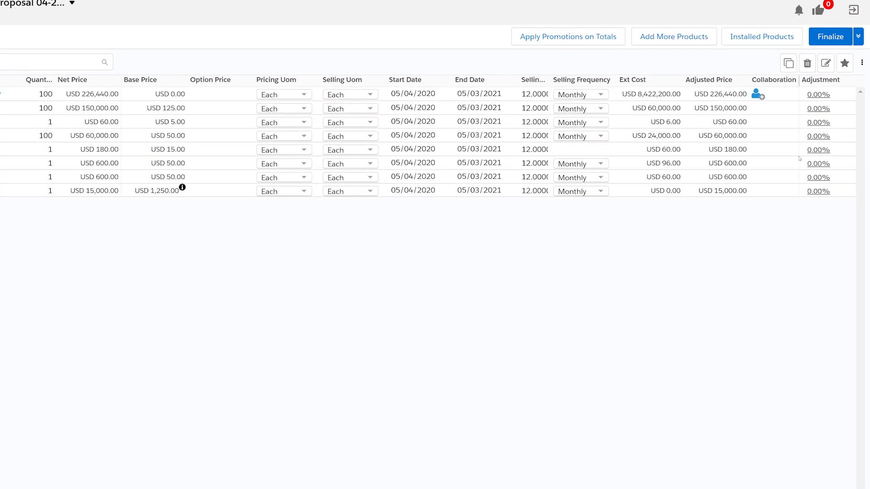
Apply a 10% discount adjustment to all quote lines and reprice the cart to USD 203,796
click(825, 88)
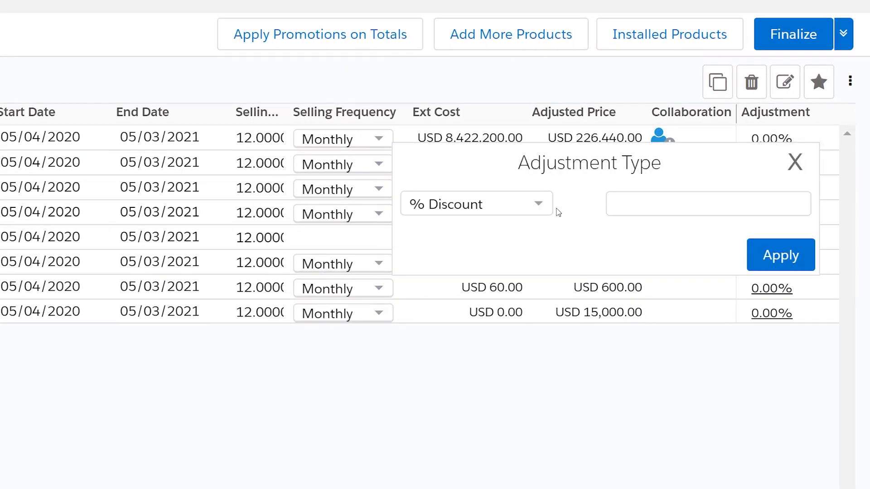
click(629, 203)
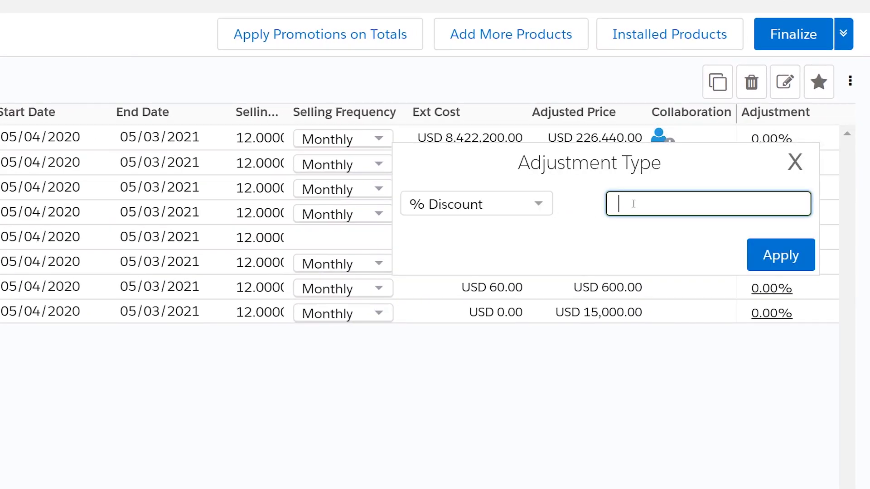
text(10)
click(772, 251)
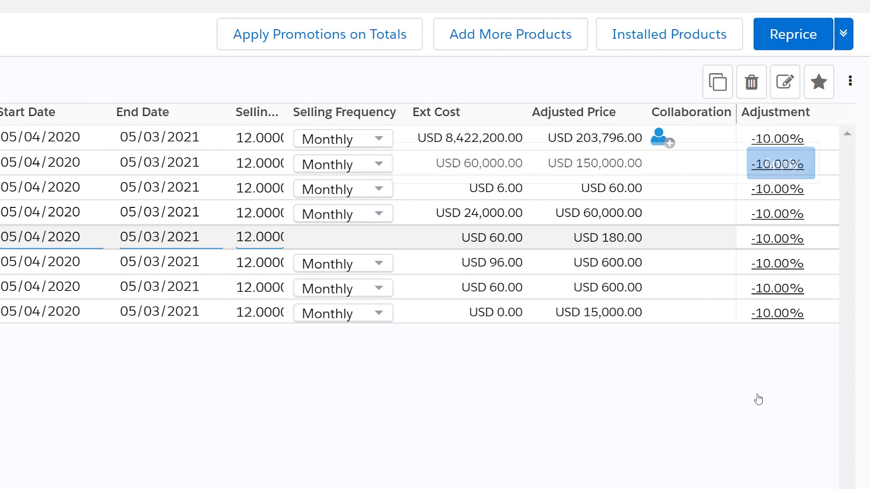
click(795, 40)
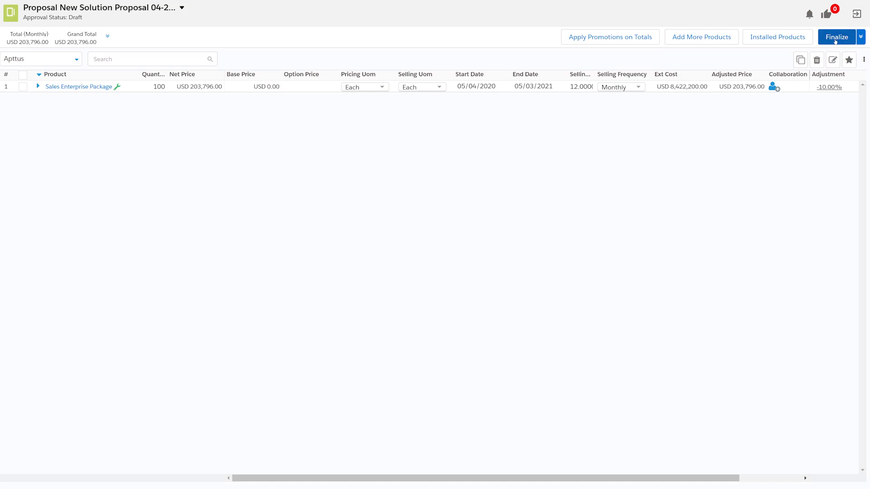
Finalize the cart to save it and return to proposal Q-00000373
click(836, 39)
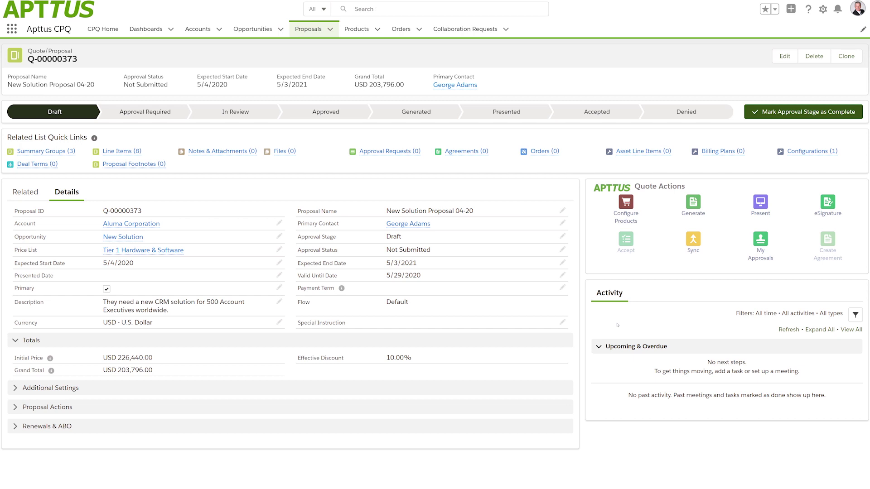
Generate a proposal PDF for Aluma Corporation using the Tier1 Systems Proposal template
click(693, 202)
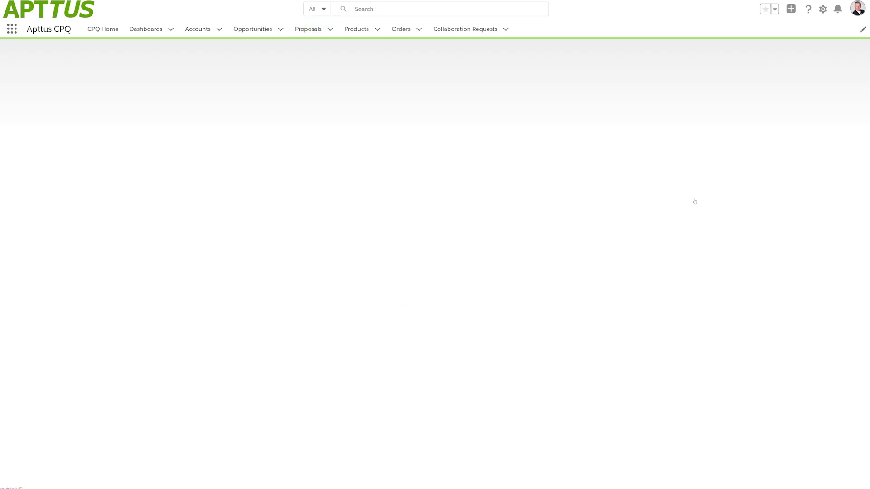
click(188, 111)
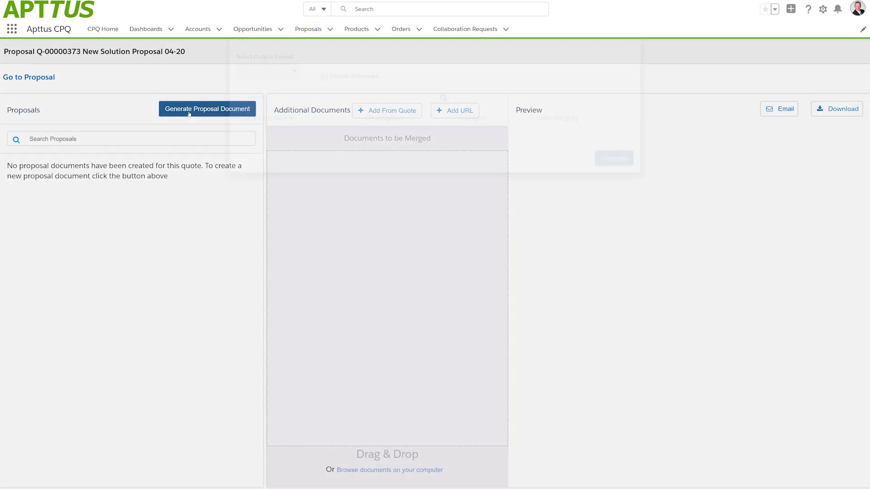
click(352, 177)
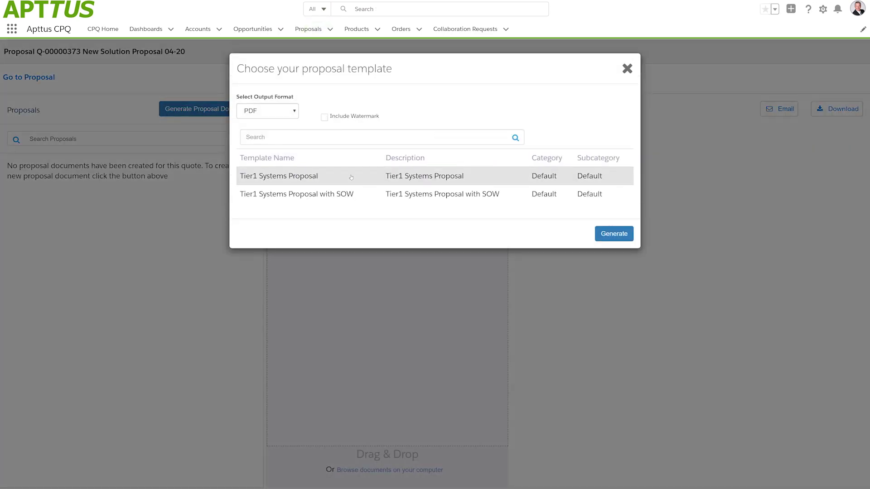
click(615, 233)
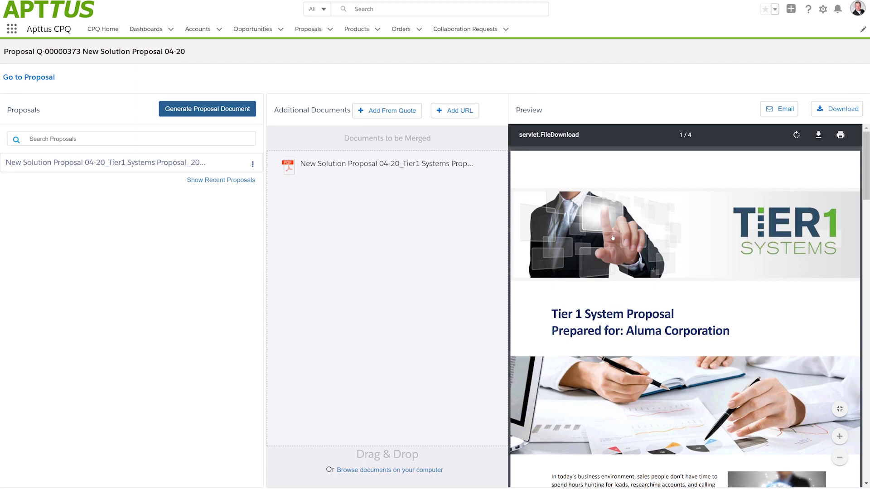
scroll(614, 234, down, 1)
scroll(614, 234, down, 5)
scroll(614, 234, down, 5)
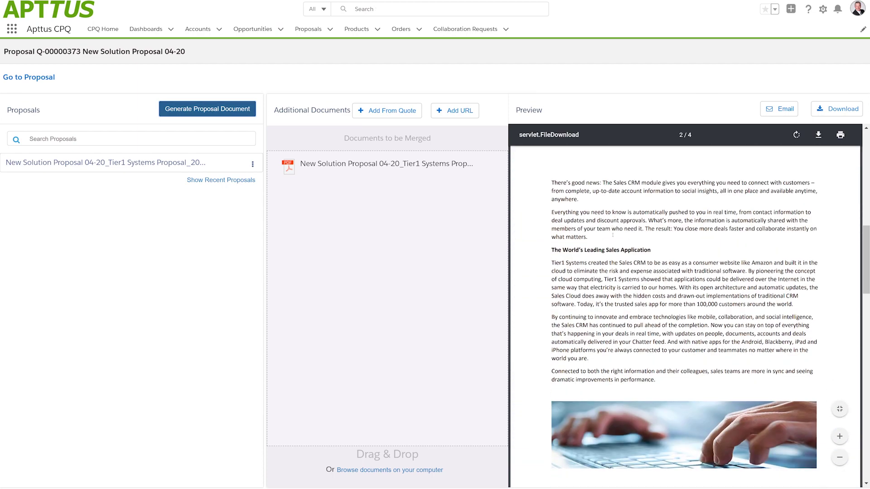
scroll(612, 233, down, 2)
scroll(613, 234, down, 5)
scroll(613, 233, down, 3)
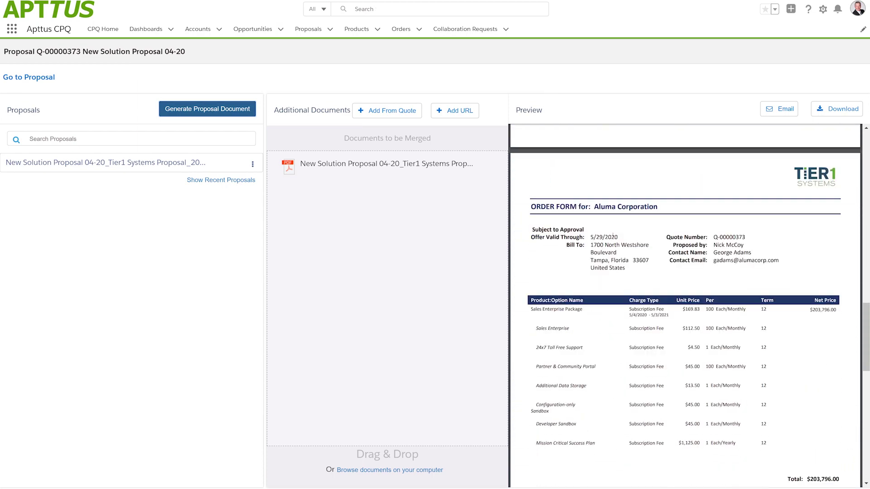
scroll(613, 236, down, 2)
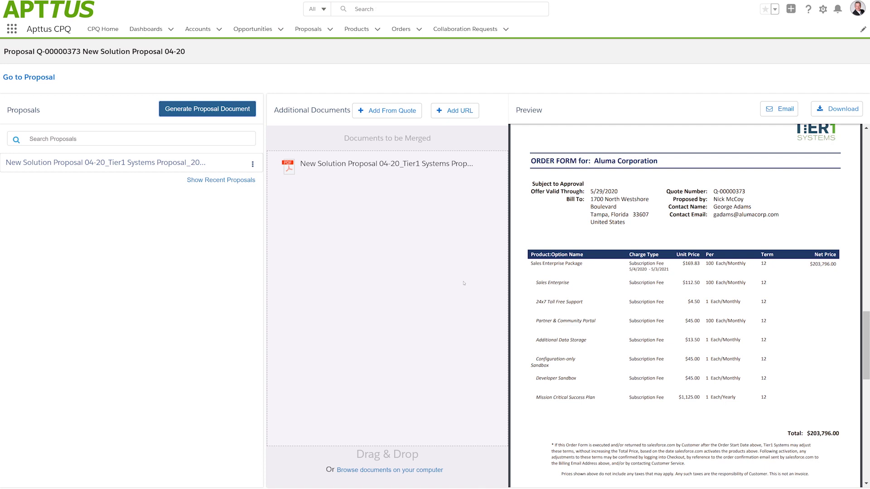
click(768, 112)
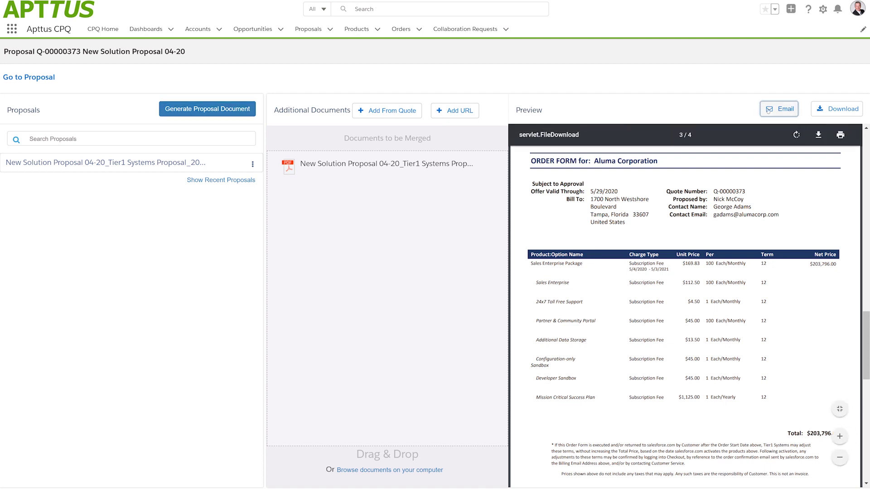
click(614, 464)
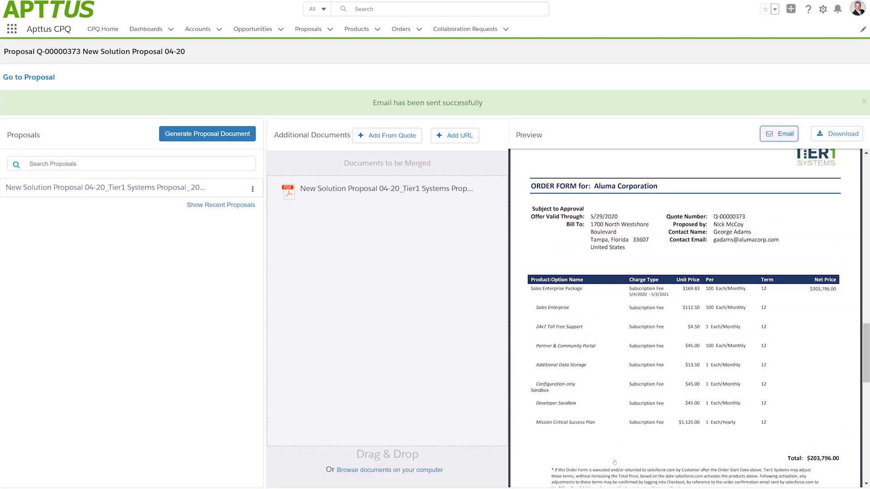
click(23, 79)
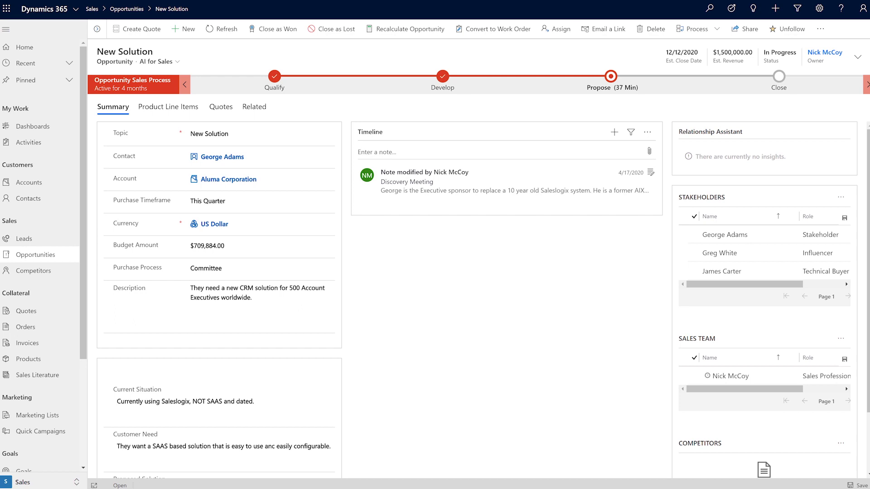
Open quote Q-00000373 ($203,796.00) from the New Solution opportunity's Quotes list
click(222, 107)
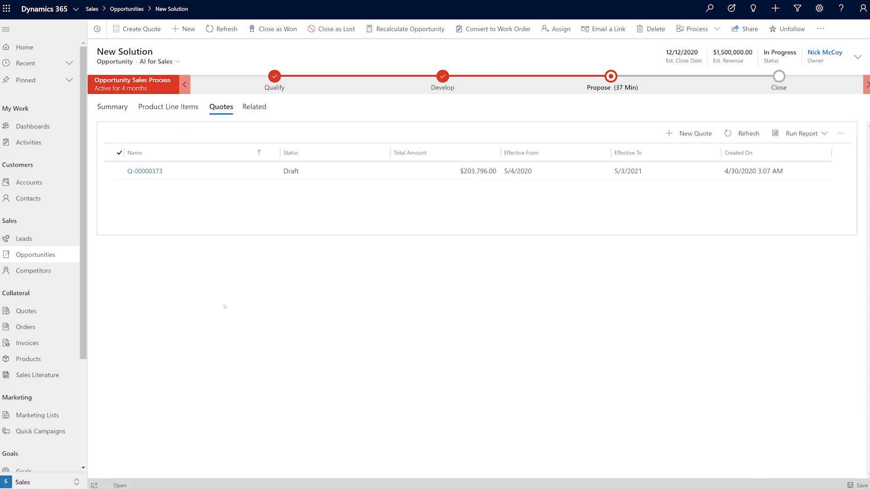
click(153, 171)
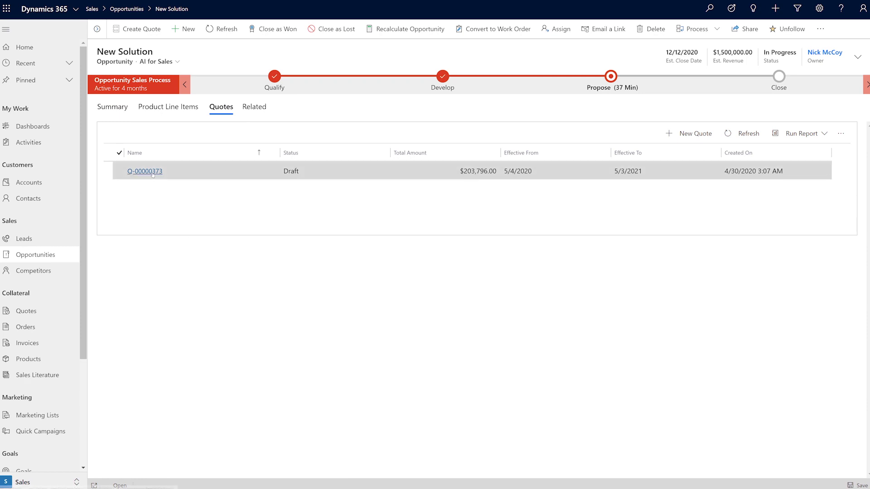